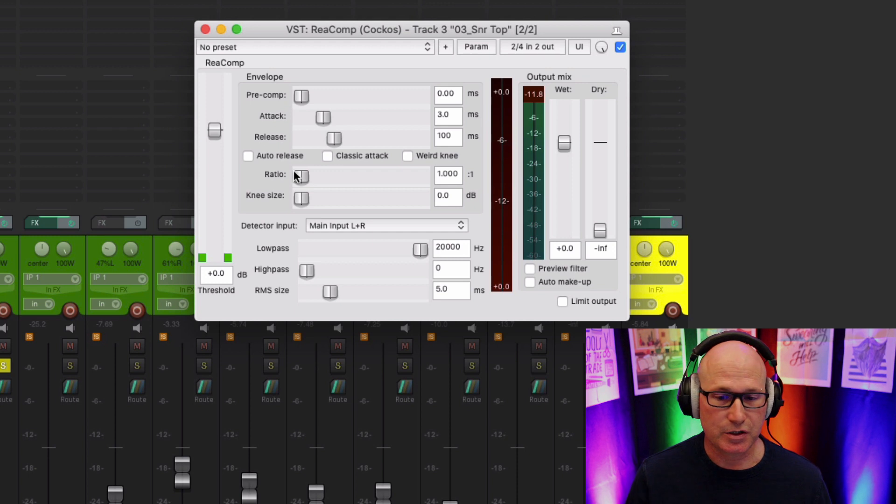
Set the snare compressor's attack and release to 0 ms and its ratio to inf:1
drag(302, 177, 337, 176)
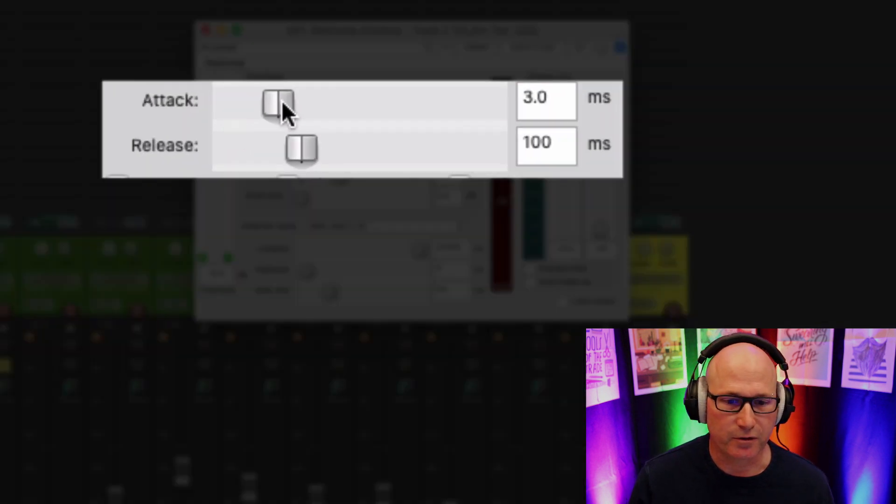
drag(282, 103, 190, 112)
drag(301, 146, 180, 141)
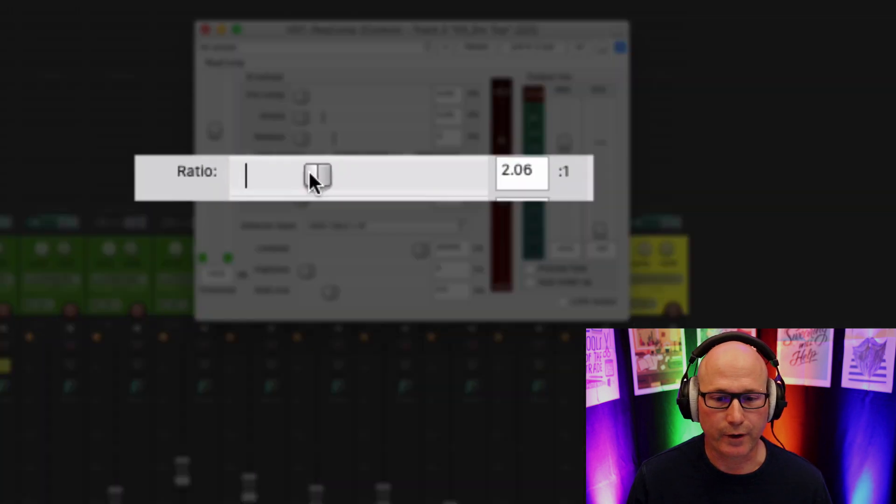
drag(309, 172, 615, 182)
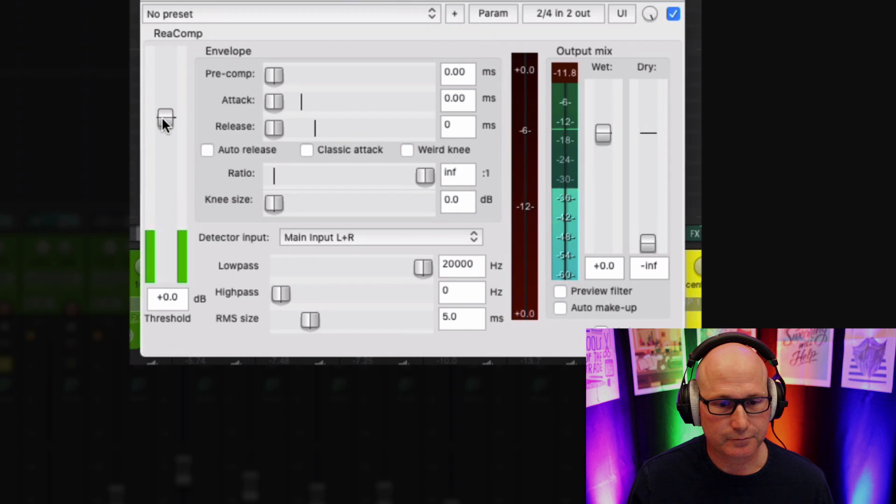
Lower the snare compressor's threshold to -35.4 dB while the snare plays
drag(163, 120, 164, 228)
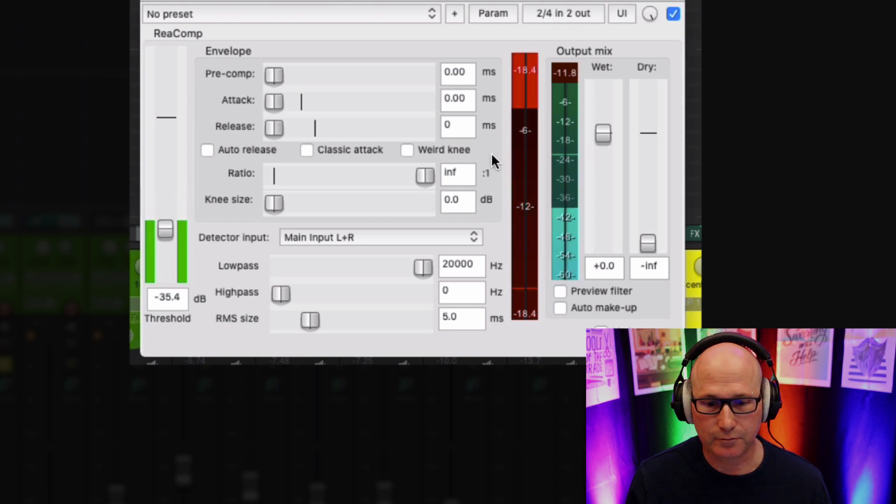
click(512, 317)
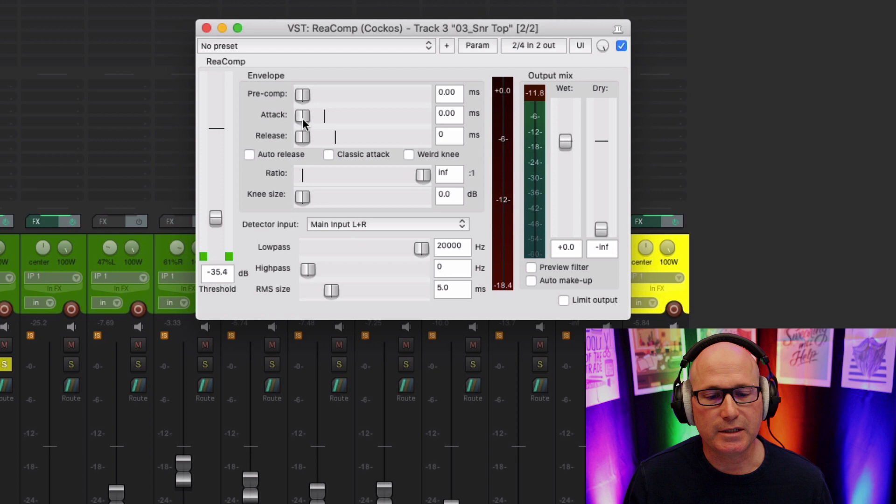
Dial in the attack by ear during playback to 45.3 ms, with the release at 62 ms
mouse_move(304, 119)
mouse_down()
mouse_move(360, 116)
mouse_move(301, 117)
mouse_up()
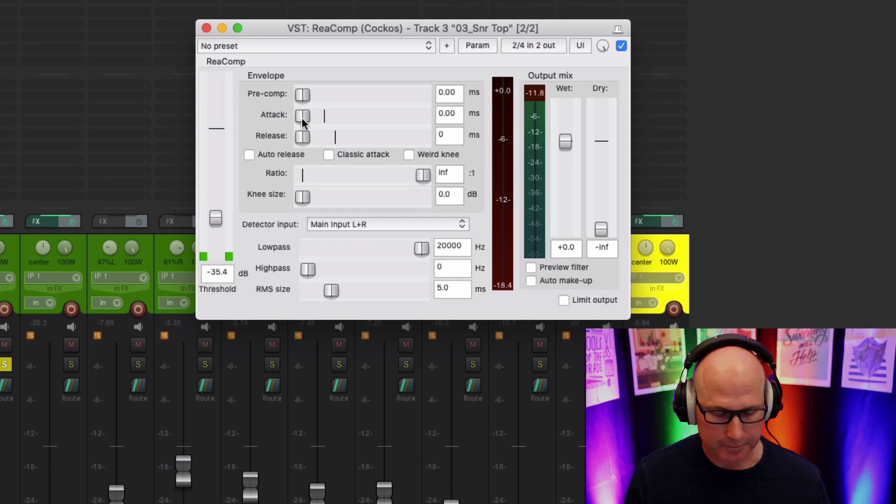
key(space)
drag(302, 117, 351, 117)
key(space)
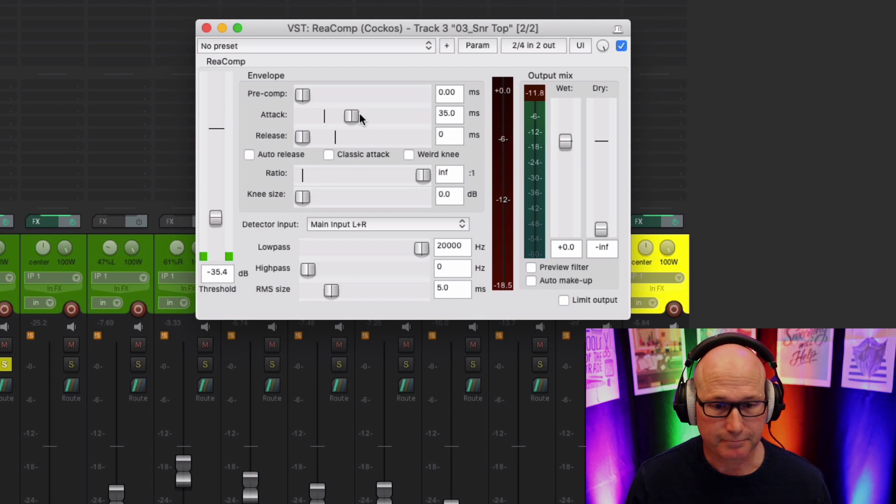
drag(302, 138, 328, 134)
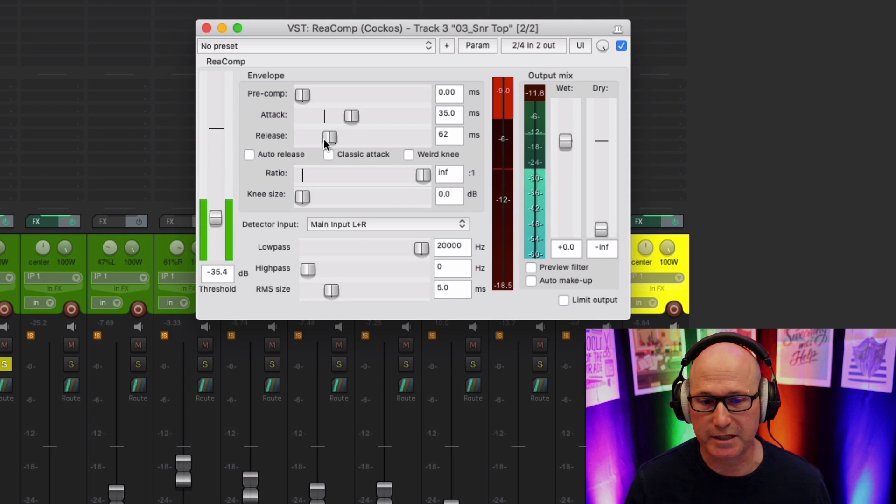
drag(357, 116, 329, 115)
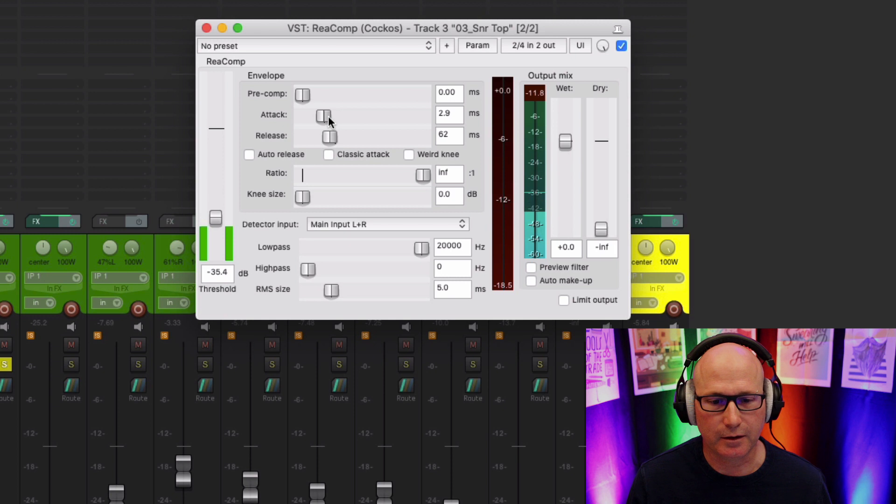
drag(324, 117, 357, 116)
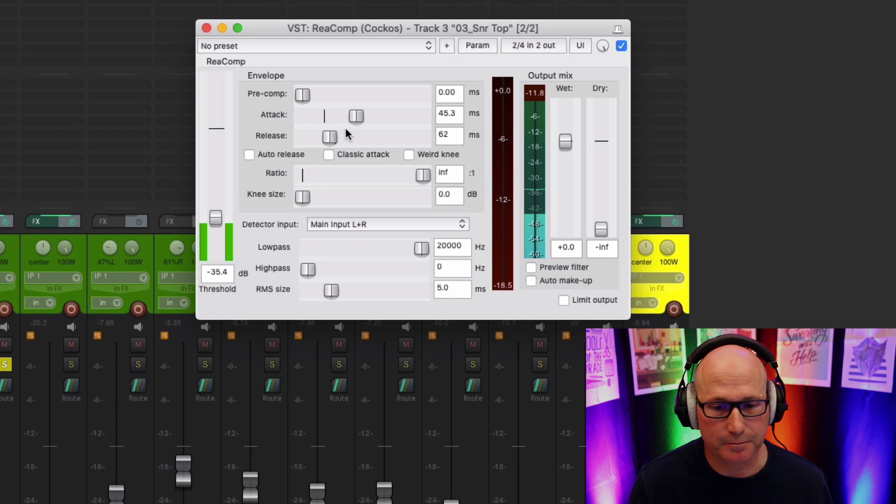
Audition release times of 318 ms and 20 ms, and settle the release at 220 ms
drag(325, 135, 346, 136)
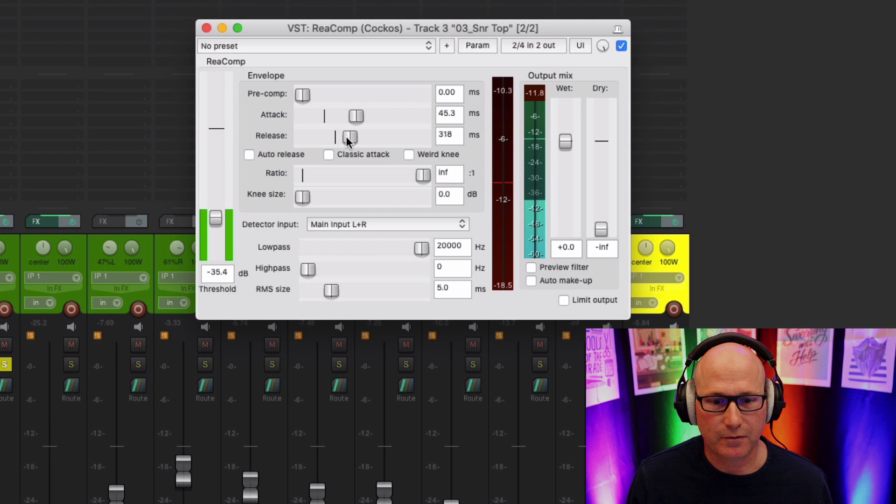
drag(346, 135, 317, 139)
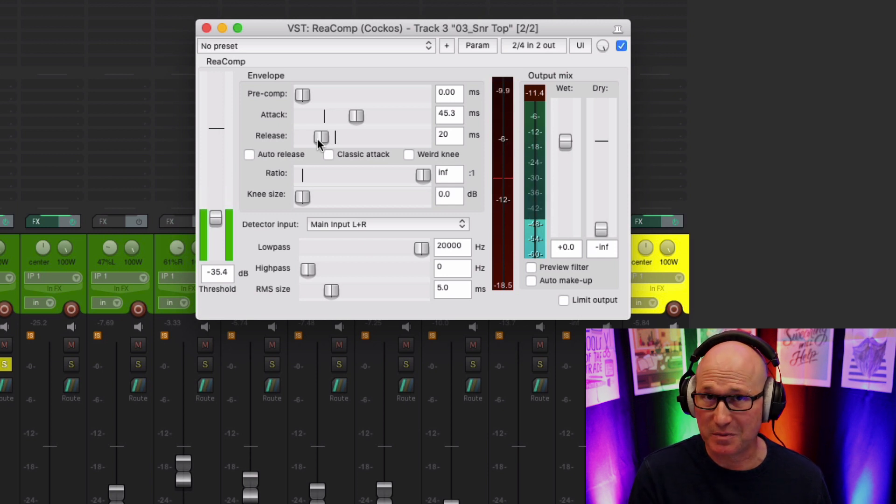
drag(317, 139, 340, 139)
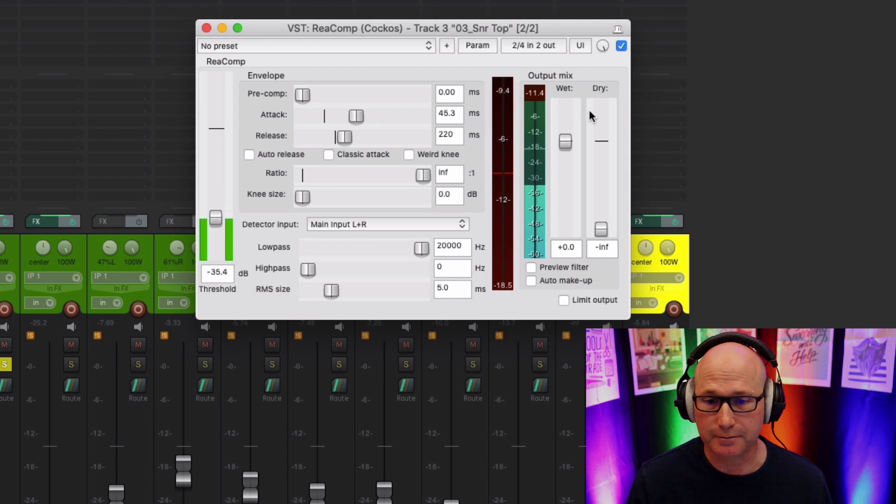
Compare the snare with the compressor bypassed and active, leaving the compressor enabled
click(622, 46)
click(621, 45)
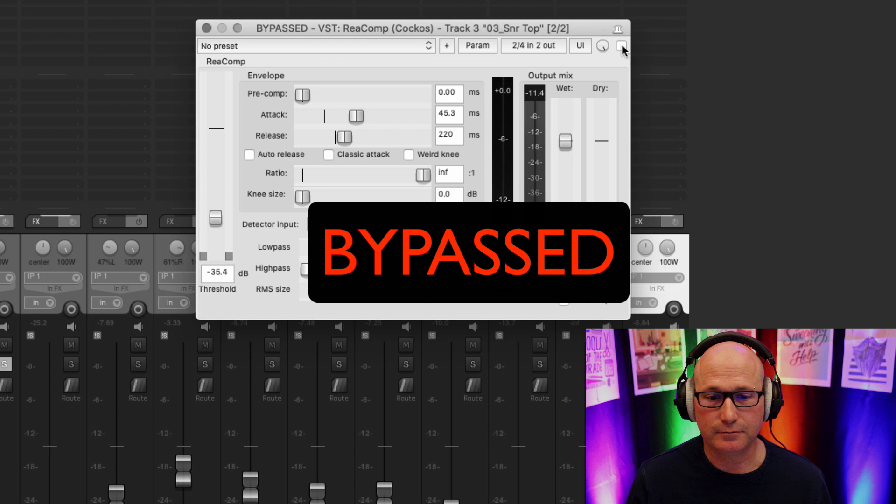
click(621, 45)
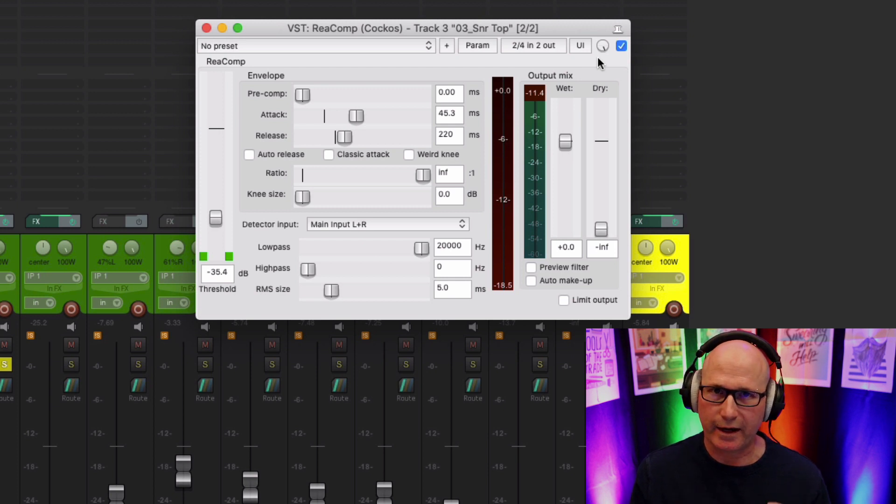
click(621, 45)
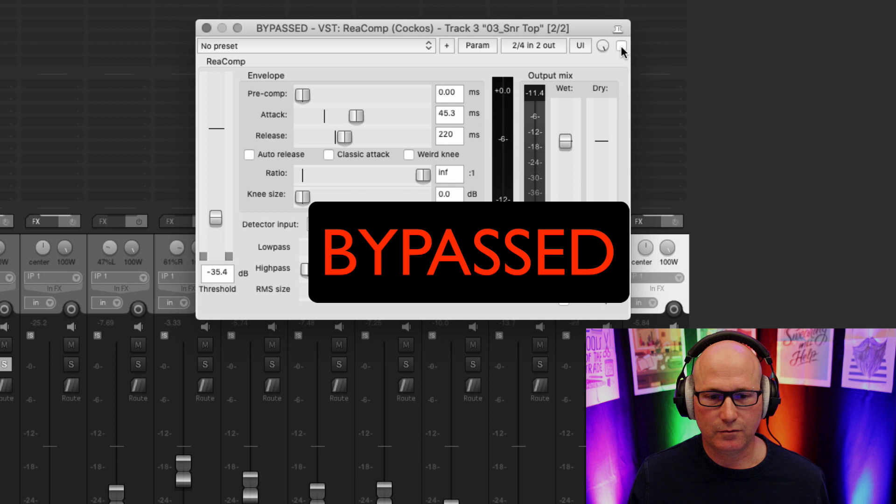
click(621, 46)
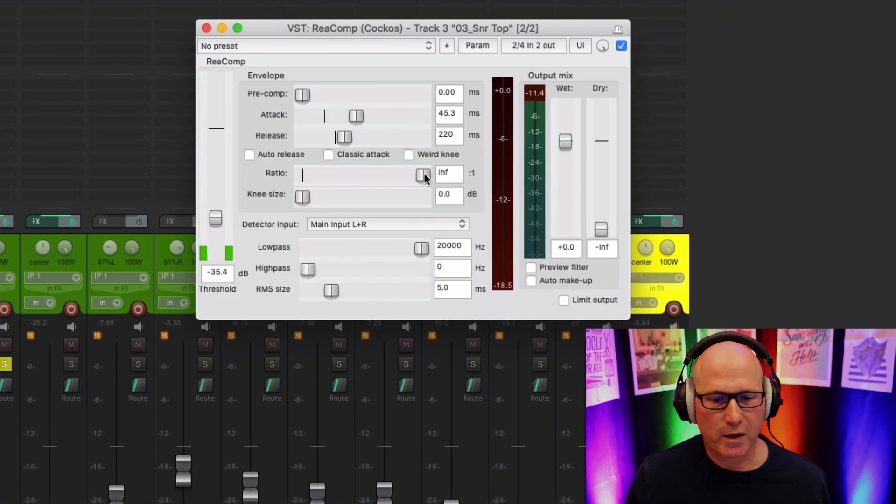
Set the ratio to 4.02:1 and readjust the threshold by ear to -36.2 dB
drag(424, 174, 349, 176)
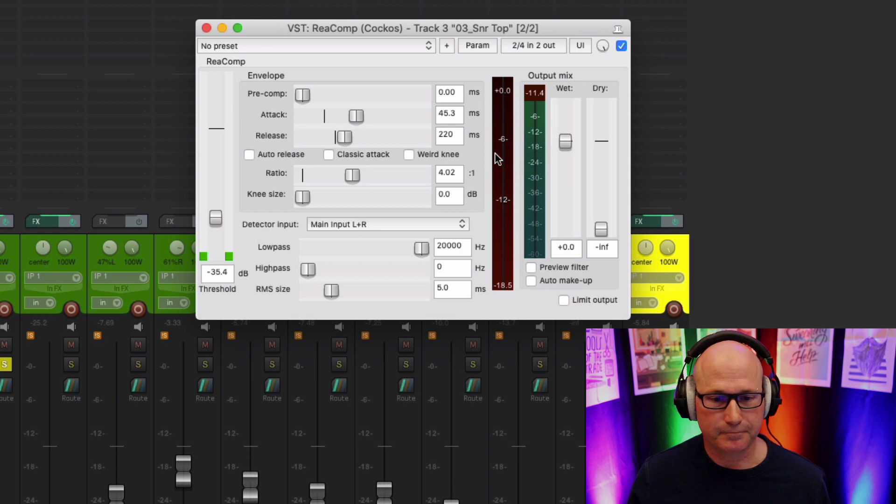
drag(216, 218, 217, 197)
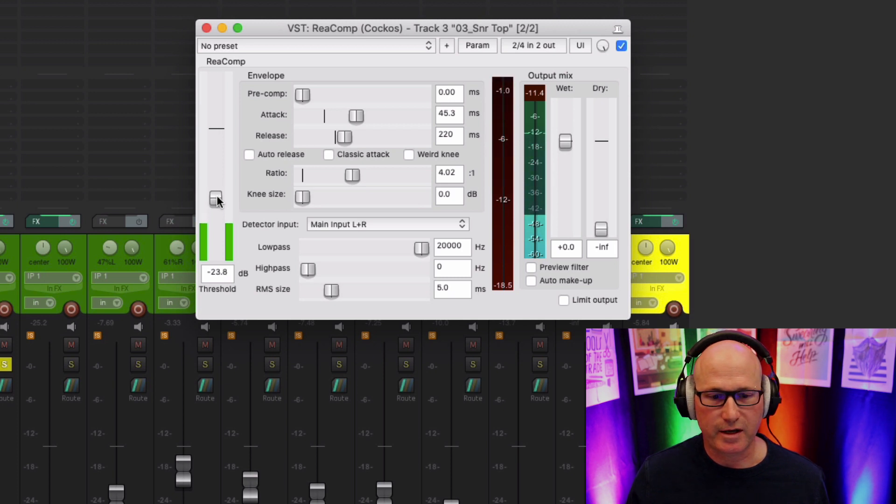
drag(217, 195, 217, 215)
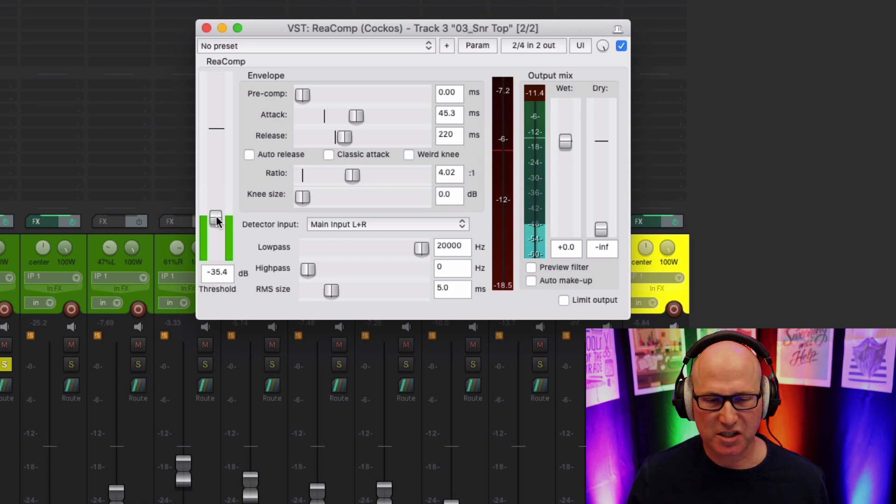
drag(216, 215, 216, 229)
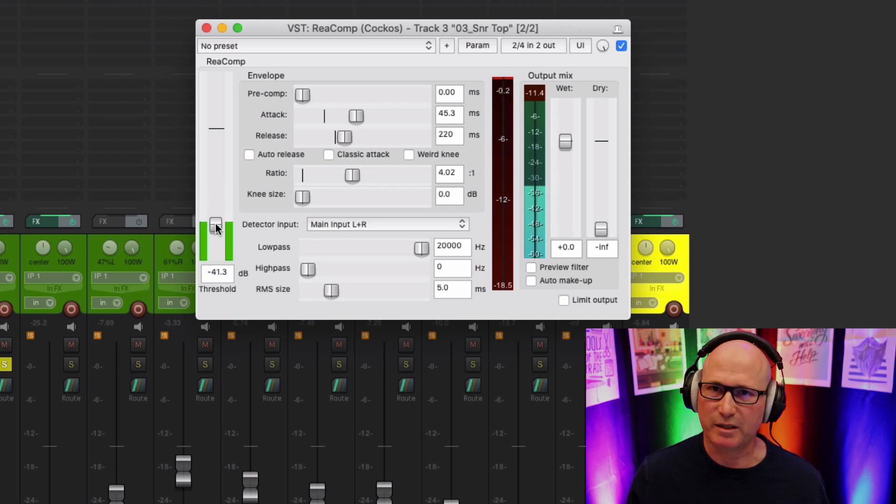
drag(216, 225, 216, 218)
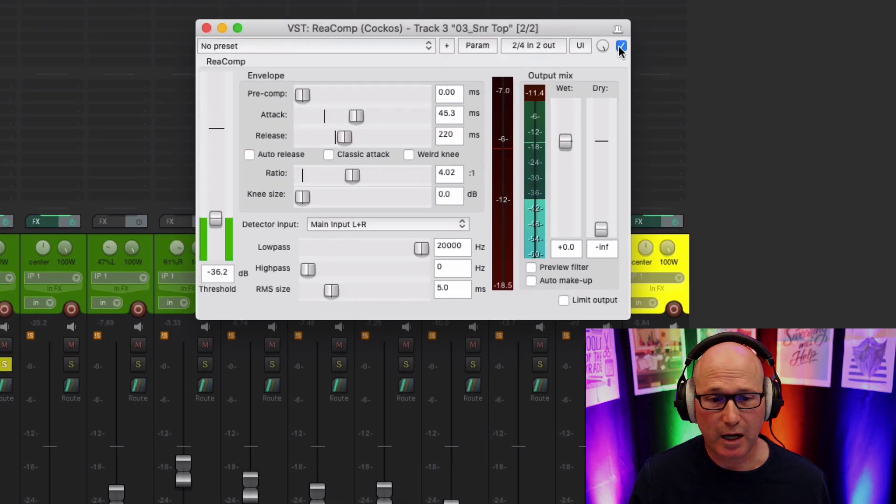
Raise the wet output to +5.3 dB, comparing against the bypassed signal to match the snare's loudness
click(619, 48)
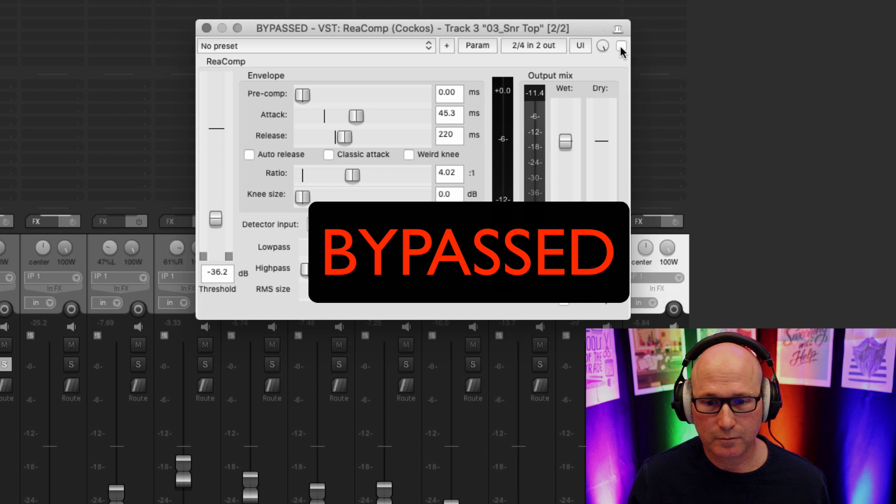
click(620, 46)
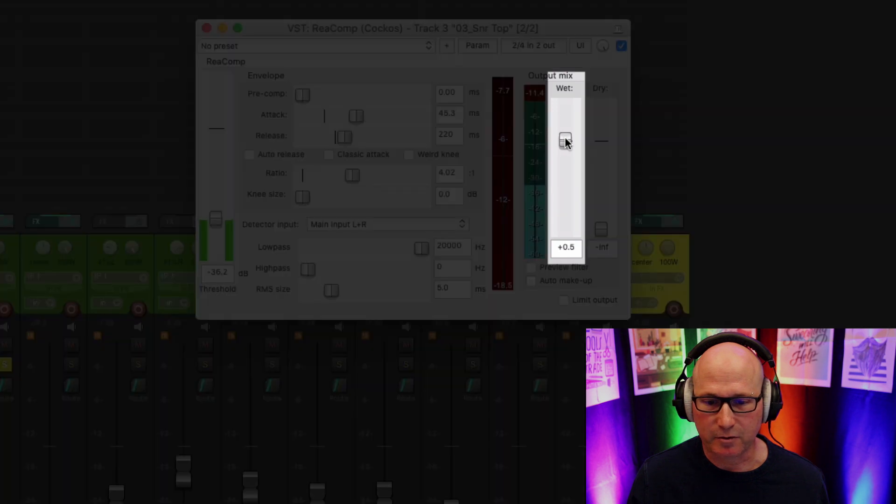
drag(565, 141, 565, 131)
click(621, 45)
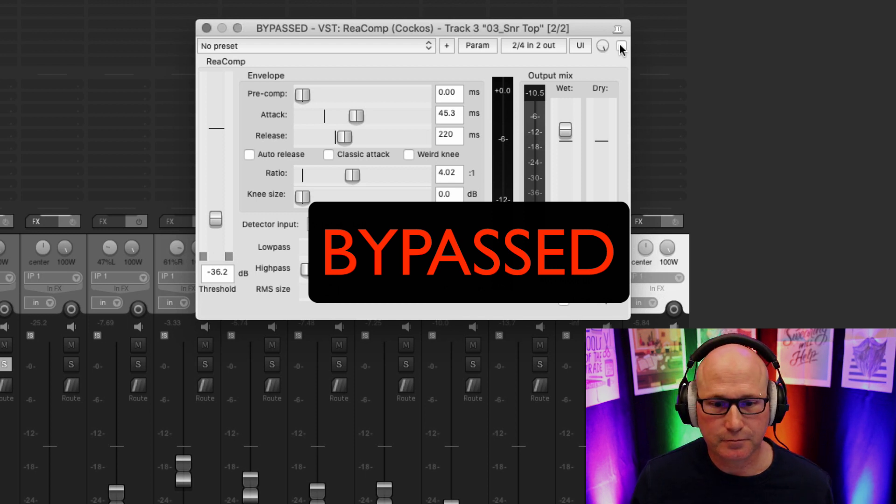
click(621, 47)
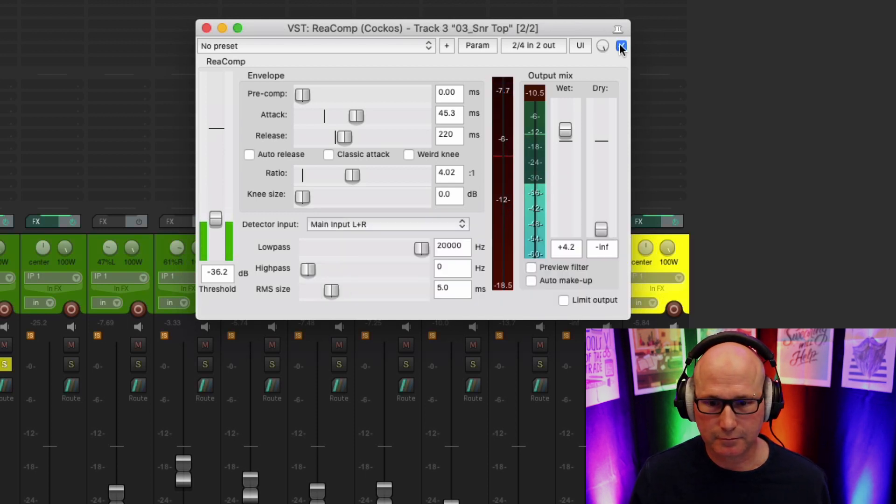
click(621, 46)
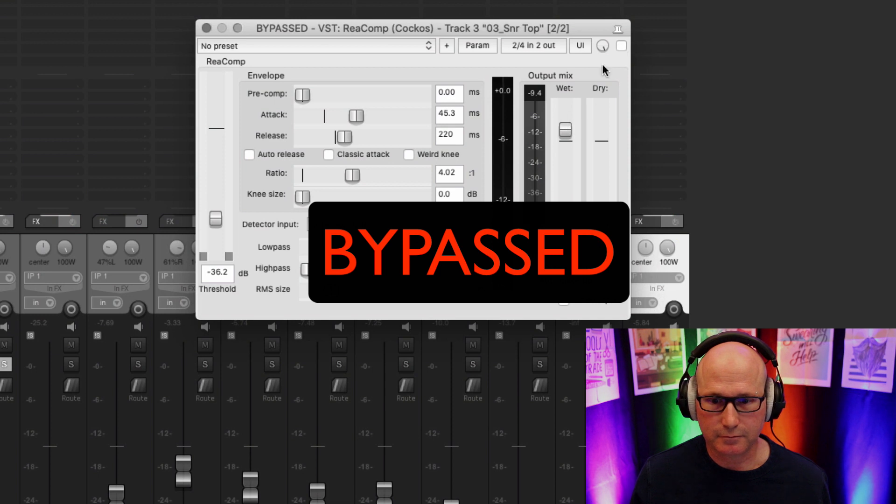
click(621, 46)
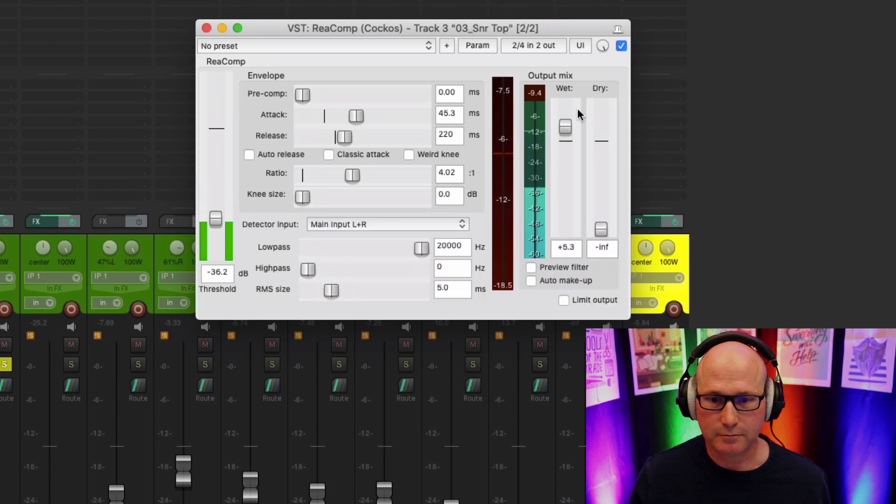
Compare the bypassed snare with the level-matched compressed snare, and stop playback
click(621, 46)
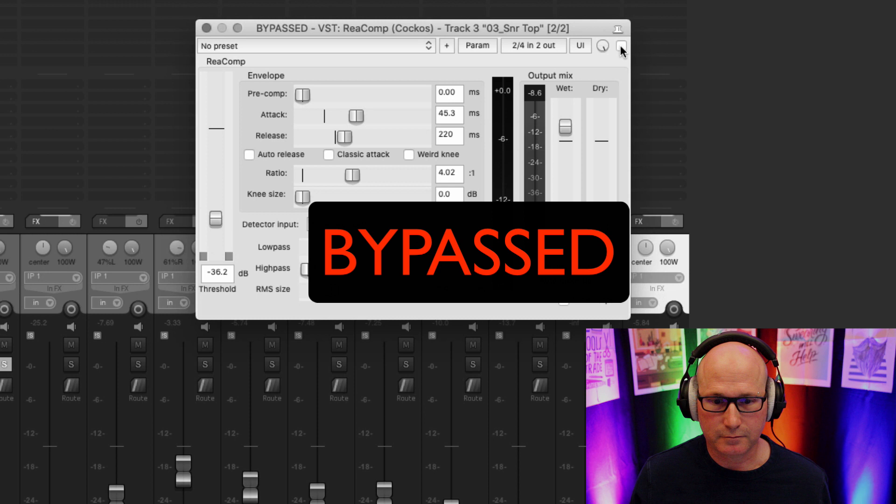
click(621, 46)
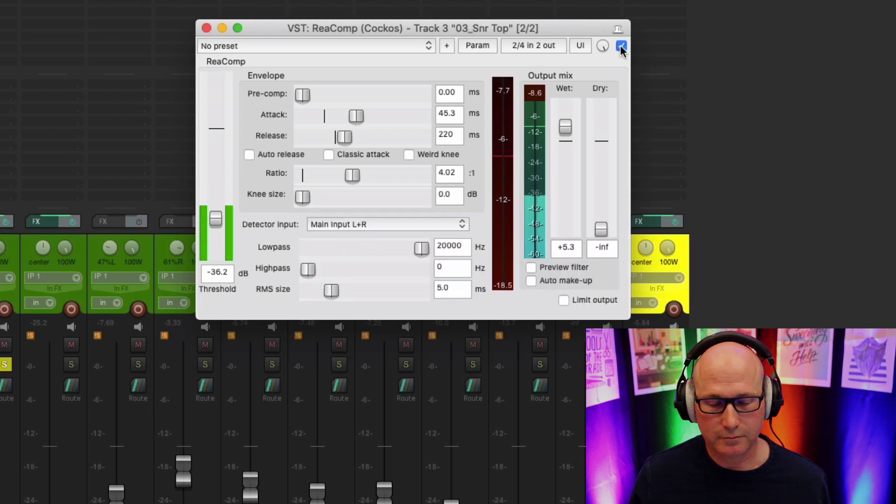
key(space)
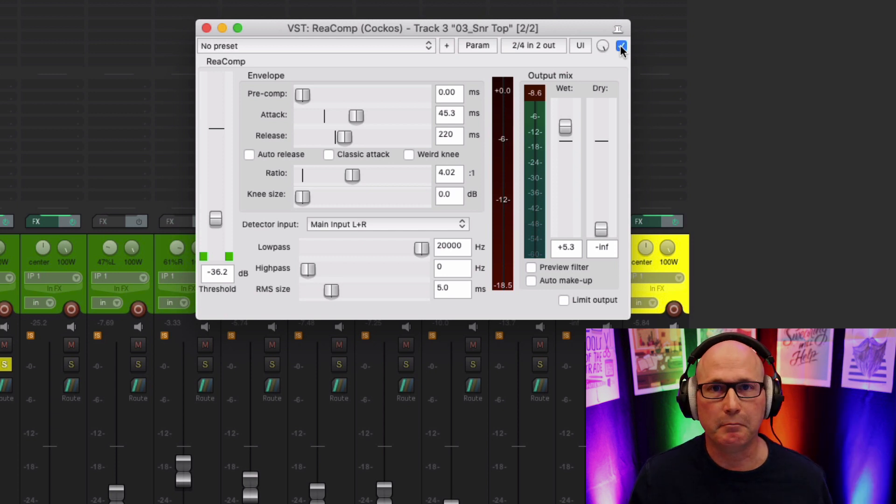
click(620, 45)
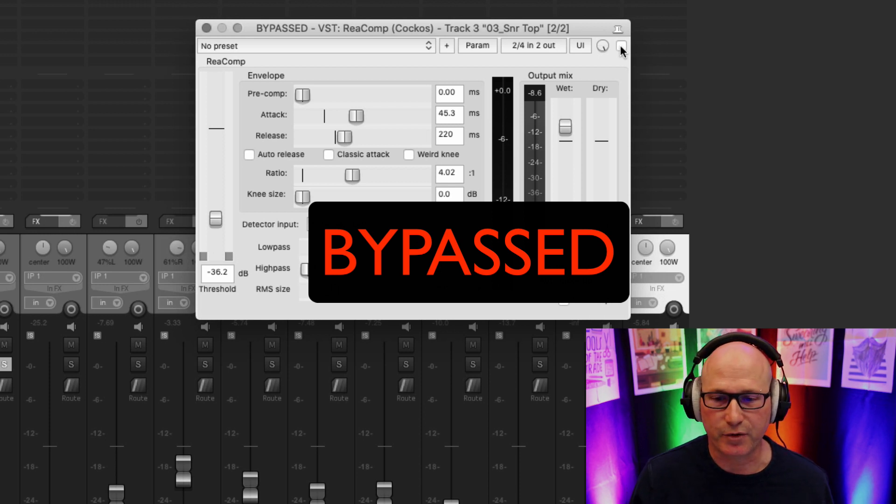
click(620, 46)
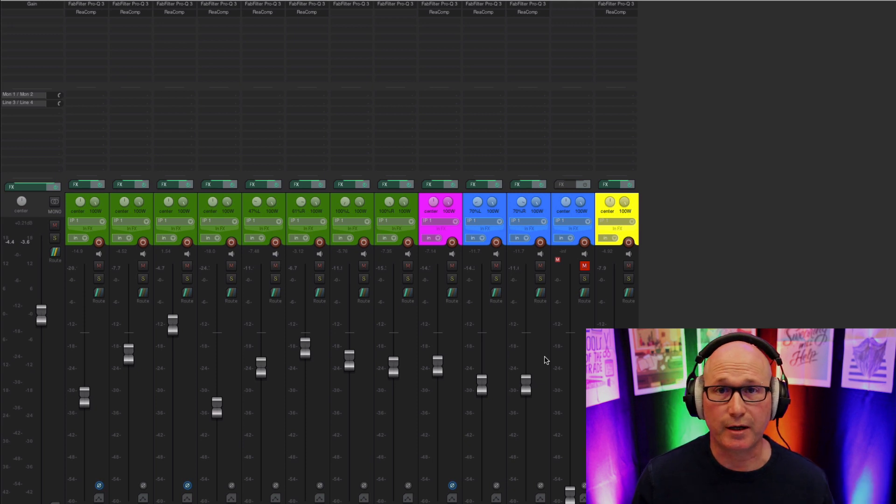
Select all tracks and toggle their effects off and on during playback to compare the mix, leaving the effects enabled
key(super+a)
click(627, 187)
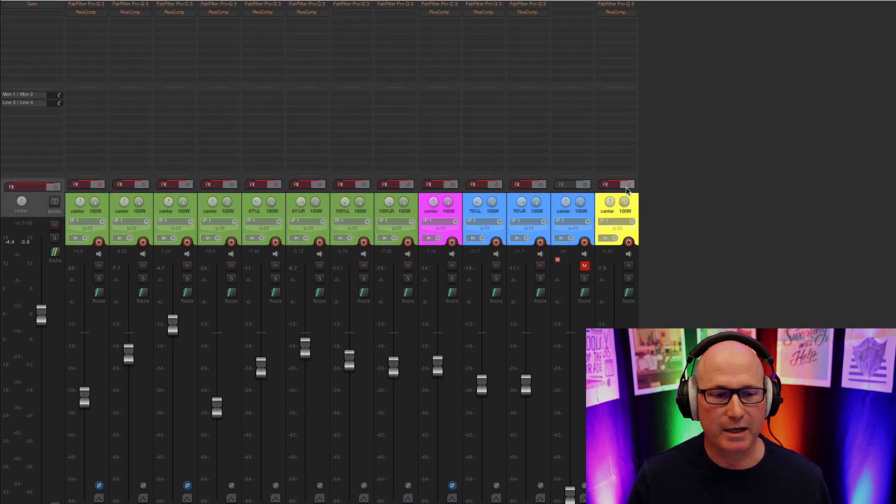
key(space)
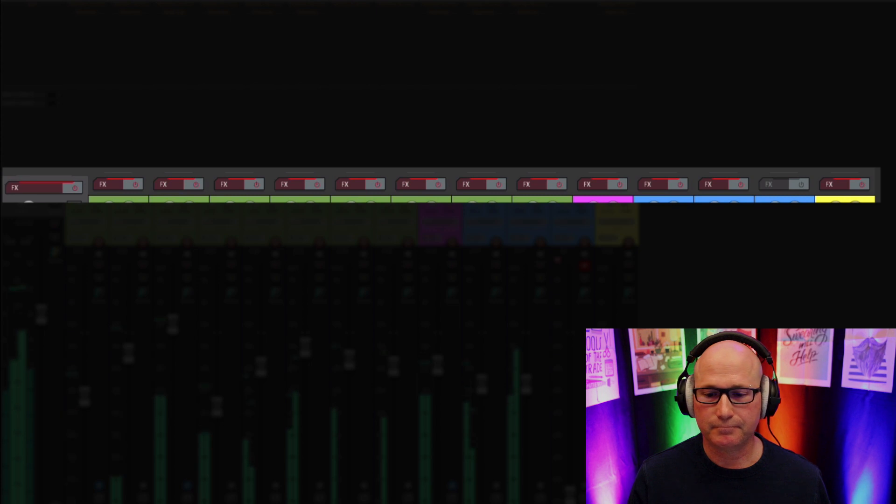
click(861, 185)
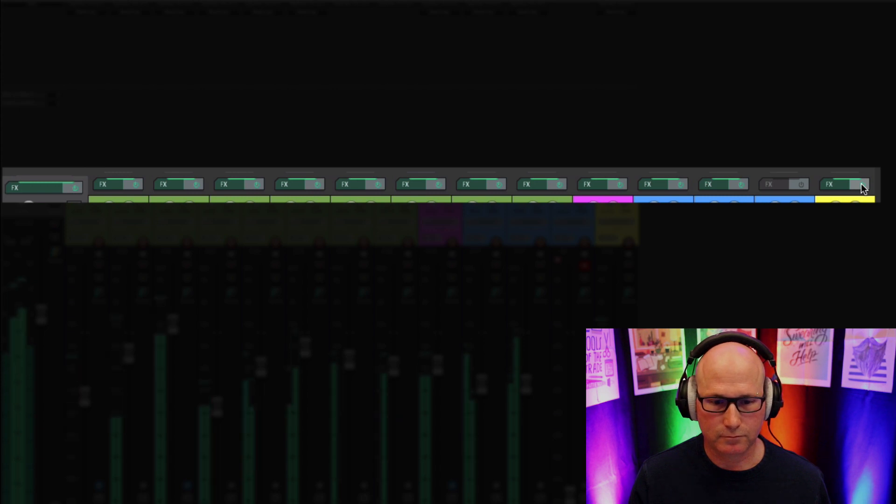
click(861, 184)
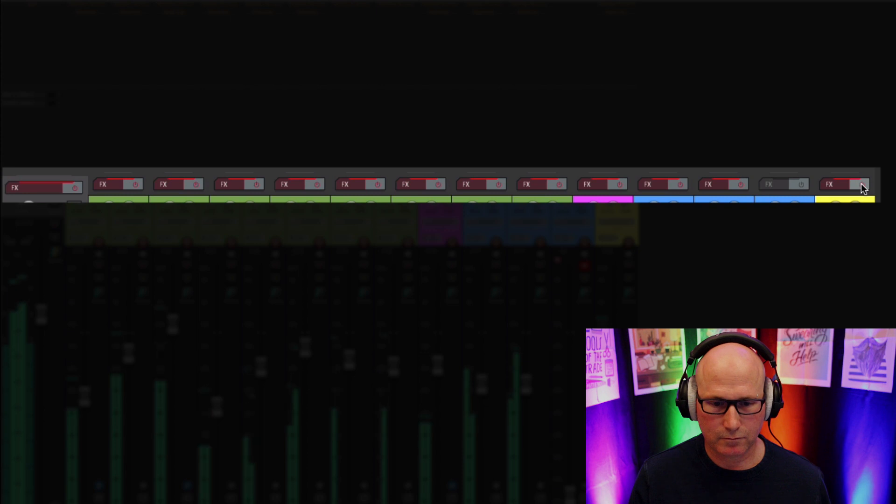
click(861, 185)
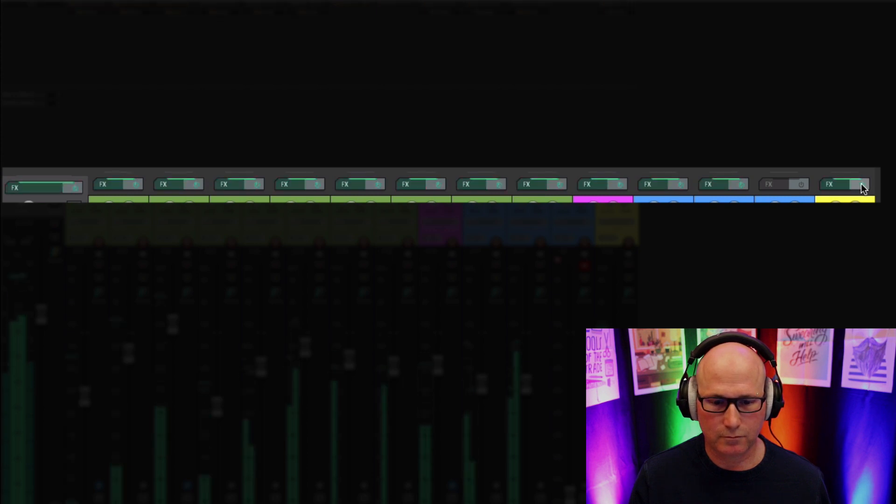
click(861, 184)
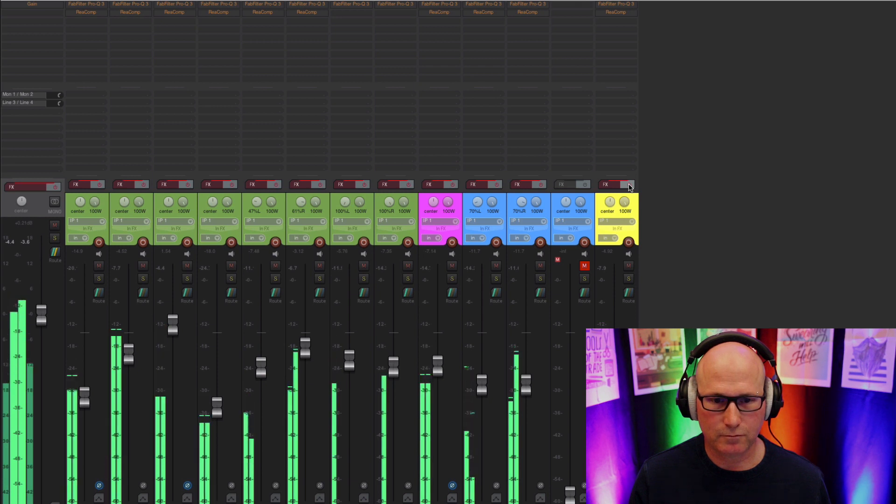
click(628, 185)
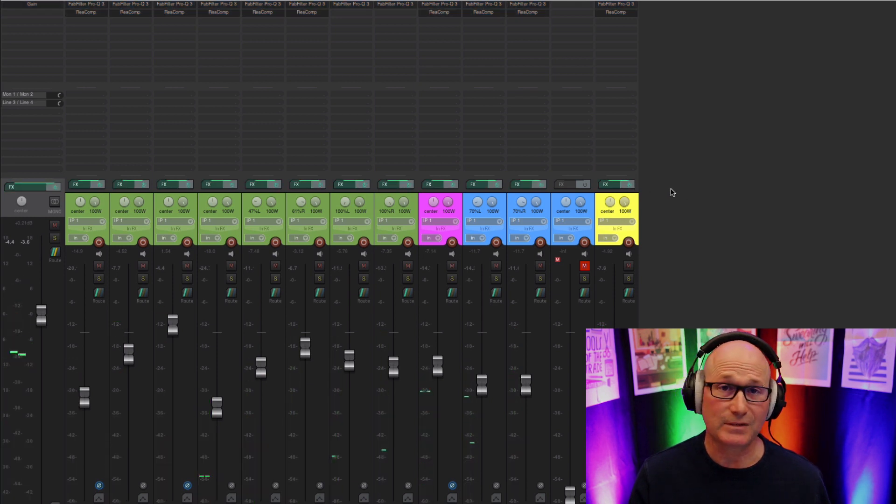